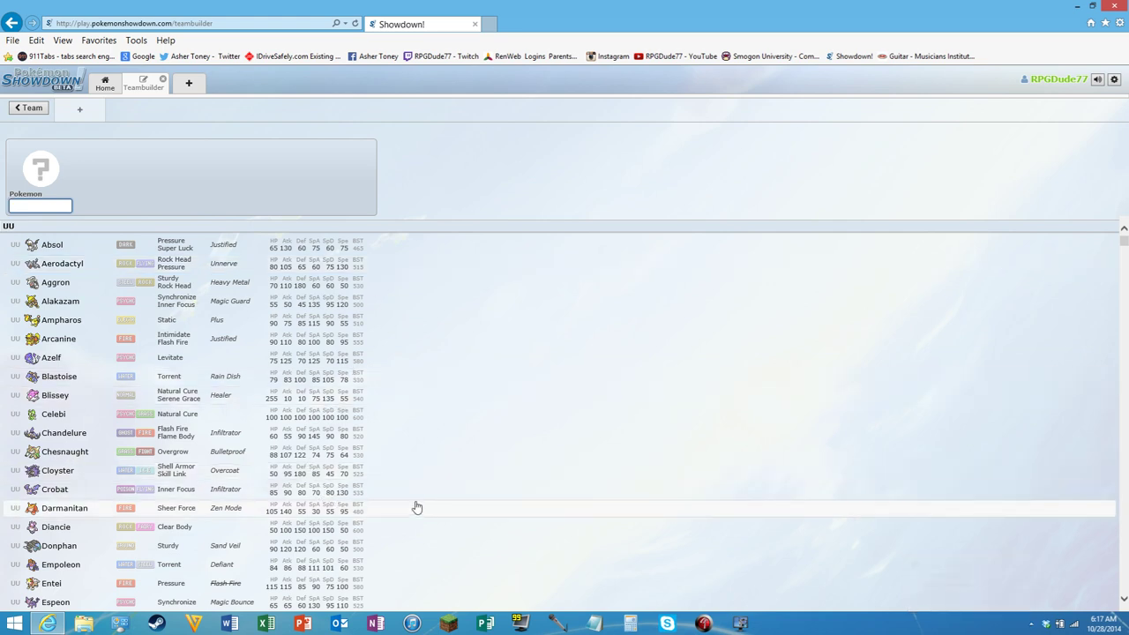
# Scroll the UU Pokémon list down toward Mienshao.
pyautogui.scroll(-1, 415, 504)
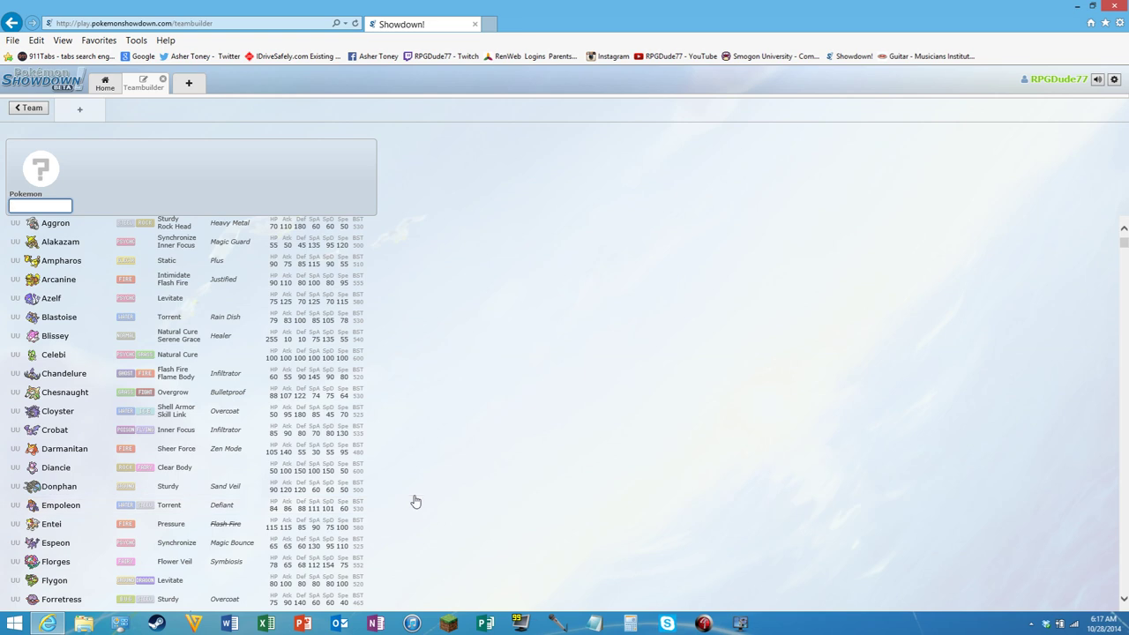
pyautogui.scroll(-1, 415, 500)
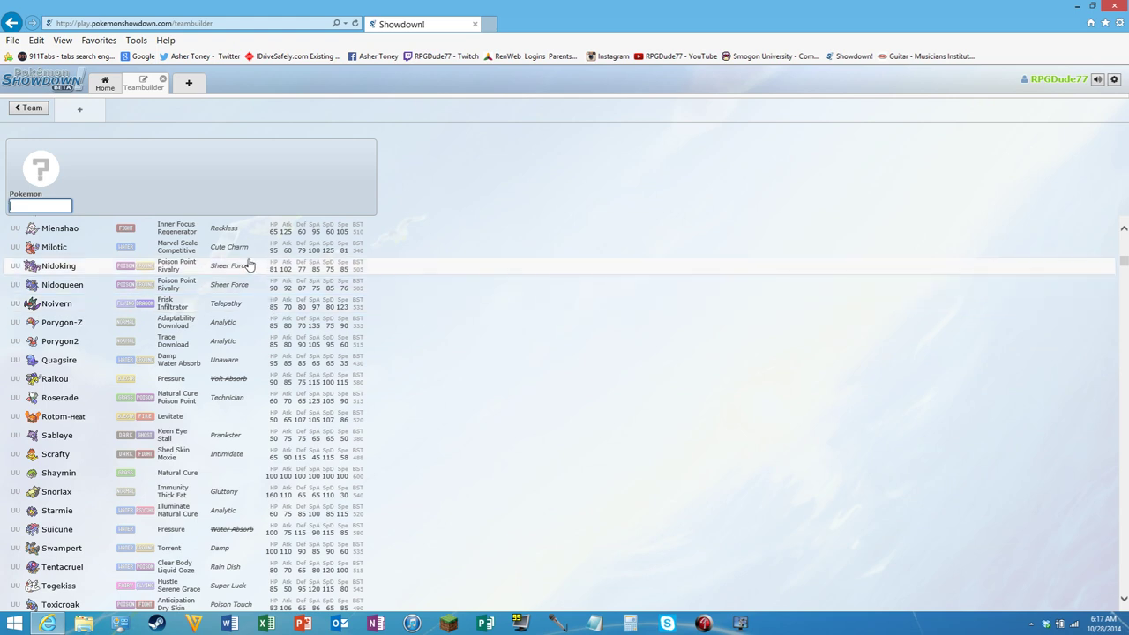
# Add Mienshao to the first slot and give it the Regenerator ability.
pyautogui.click(244, 229)
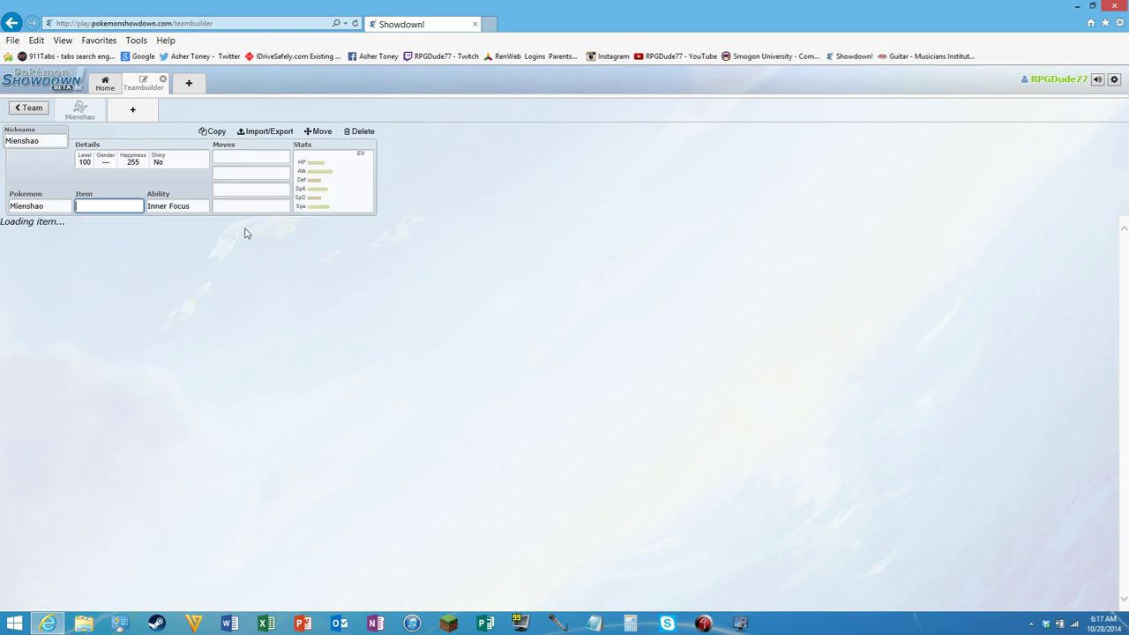
pyautogui.click(184, 205)
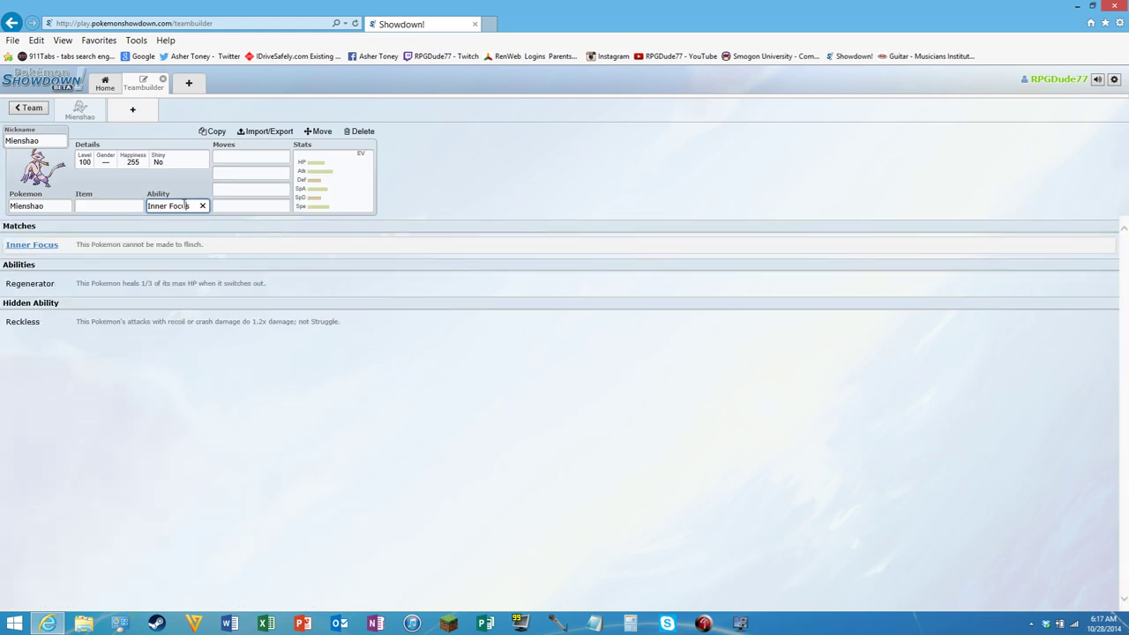
pyautogui.click(171, 284)
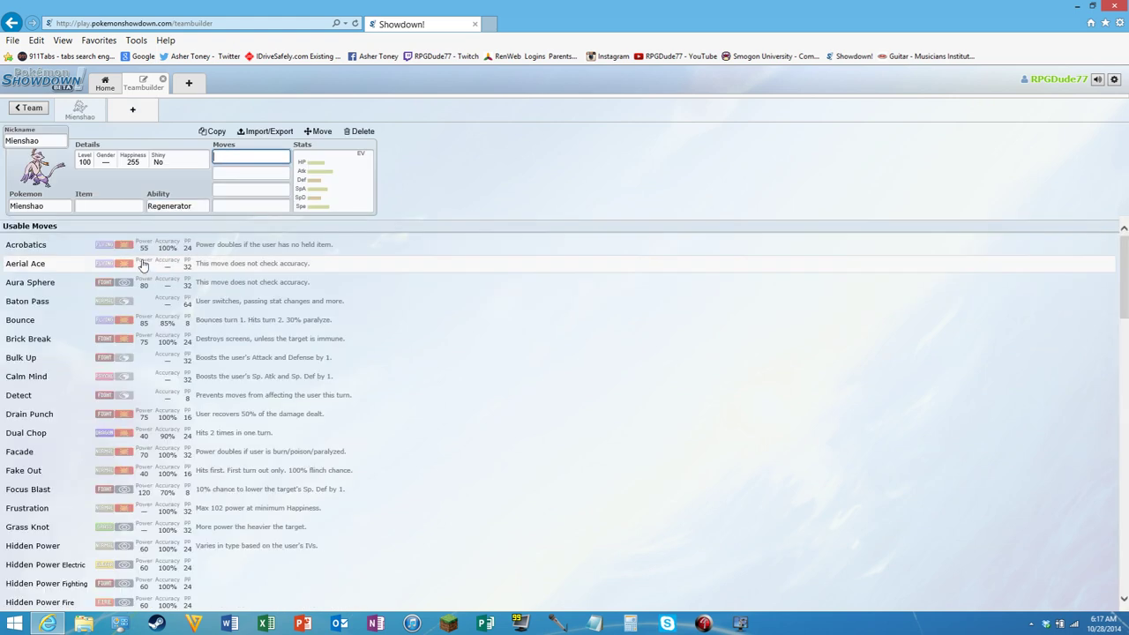
pyautogui.click(111, 206)
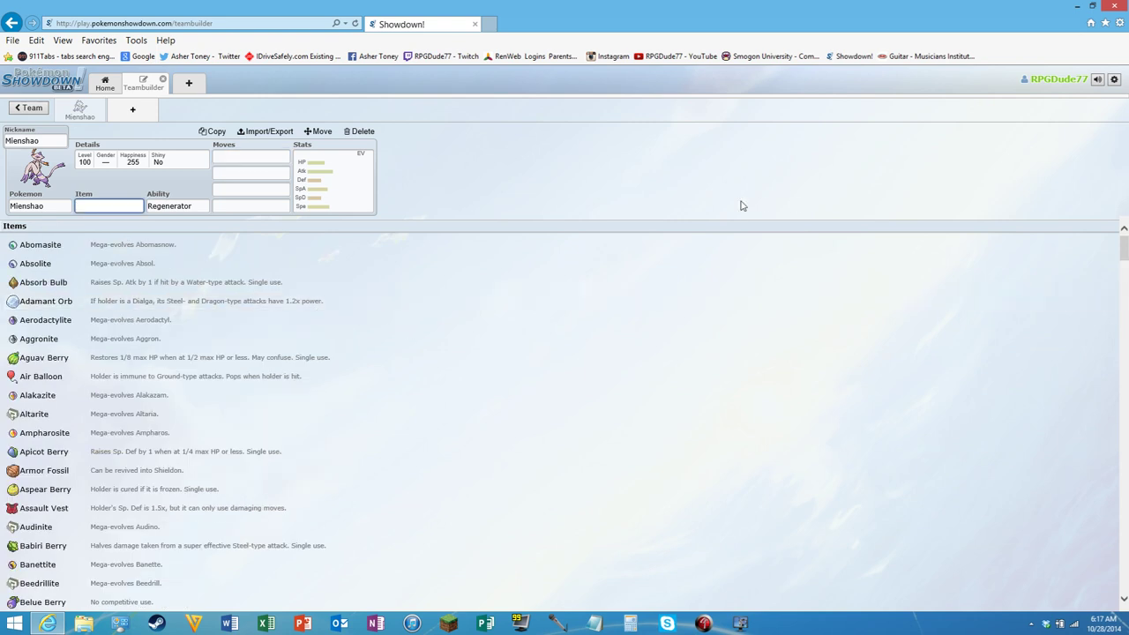
# Make Mienshao female and shiny, and type 'Life Or' to match Life Orb as its item.
pyautogui.click(89, 164)
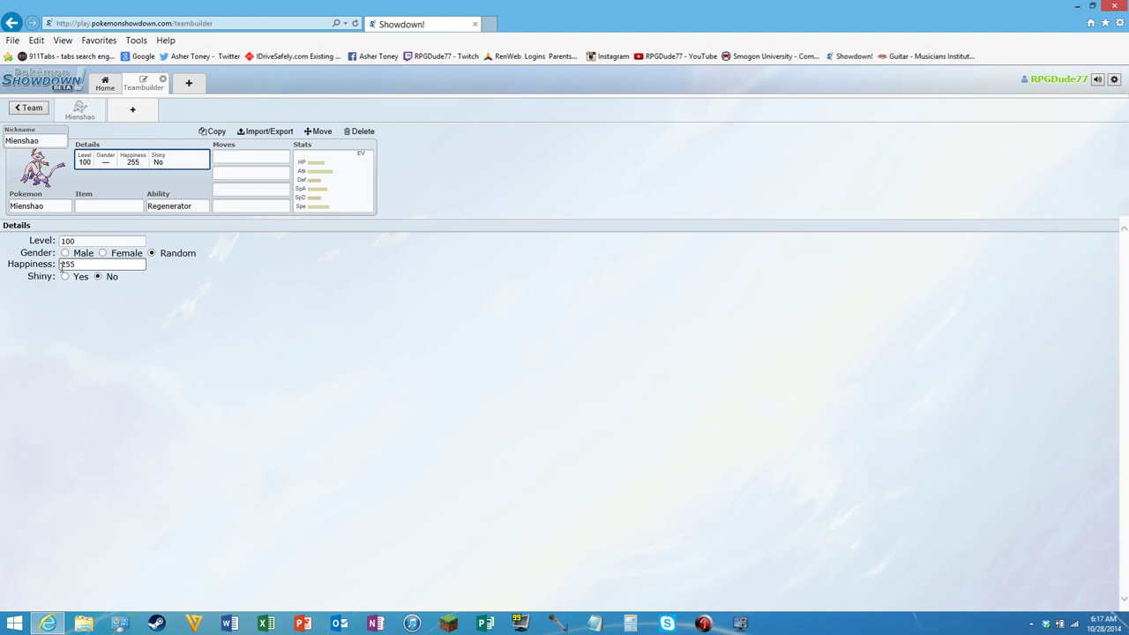
pyautogui.click(102, 253)
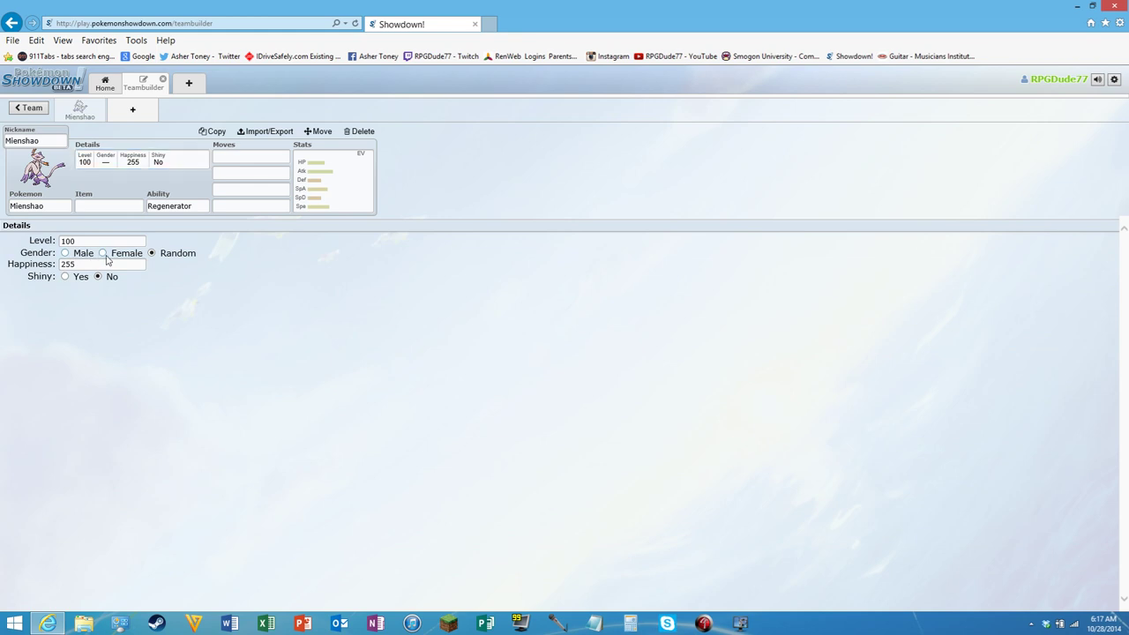
pyautogui.click(65, 276)
pyautogui.click(87, 207)
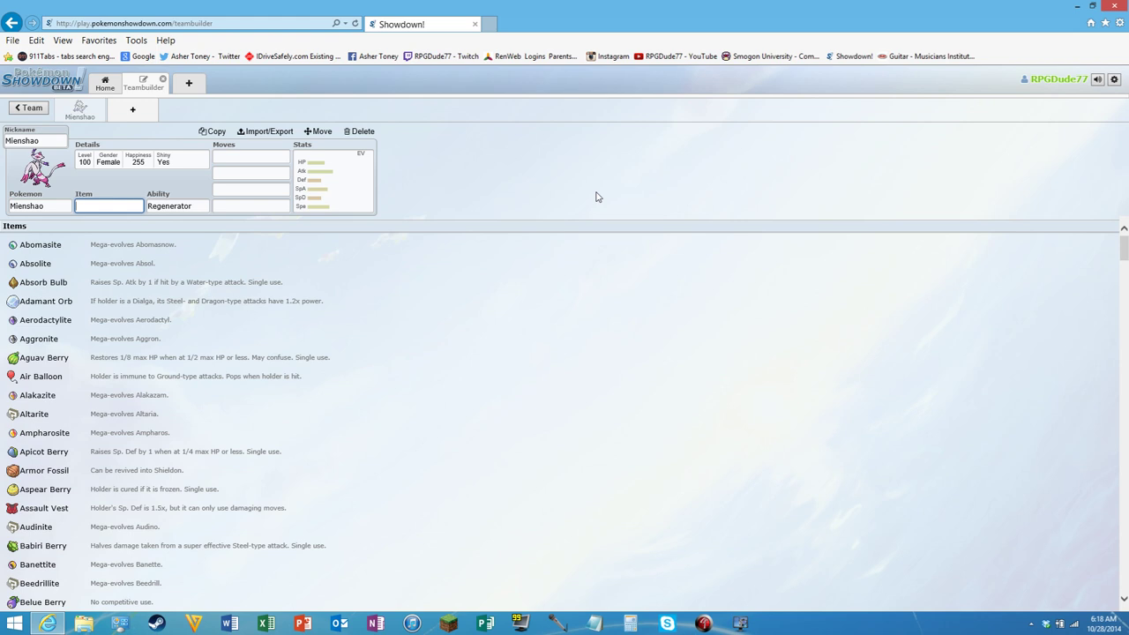
pyautogui.write('Life ')
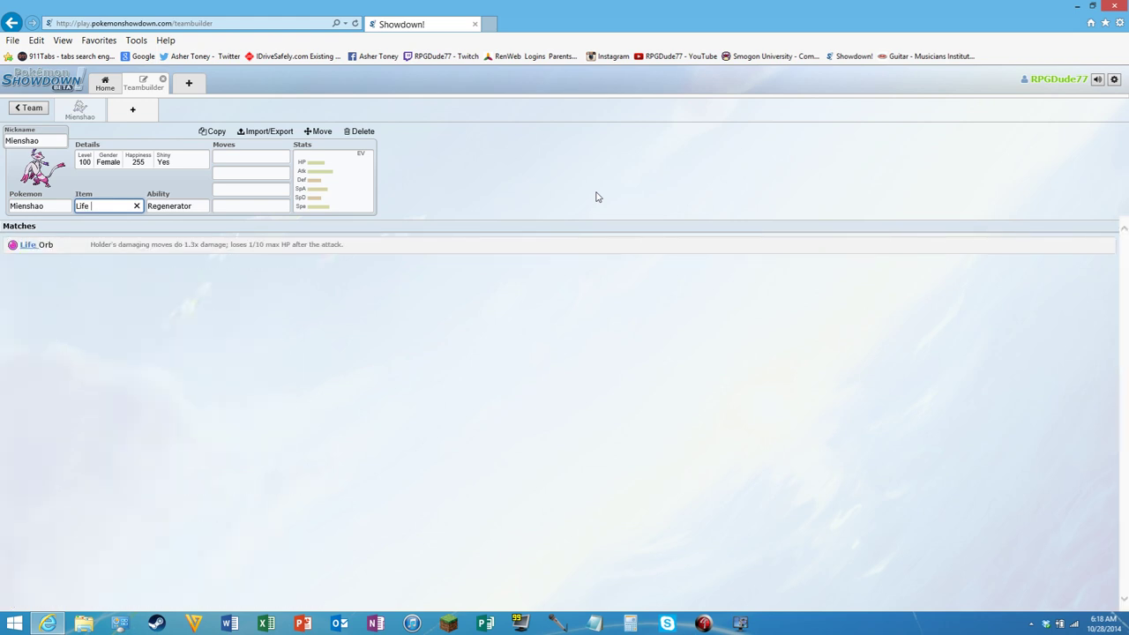
pyautogui.write('Orb')
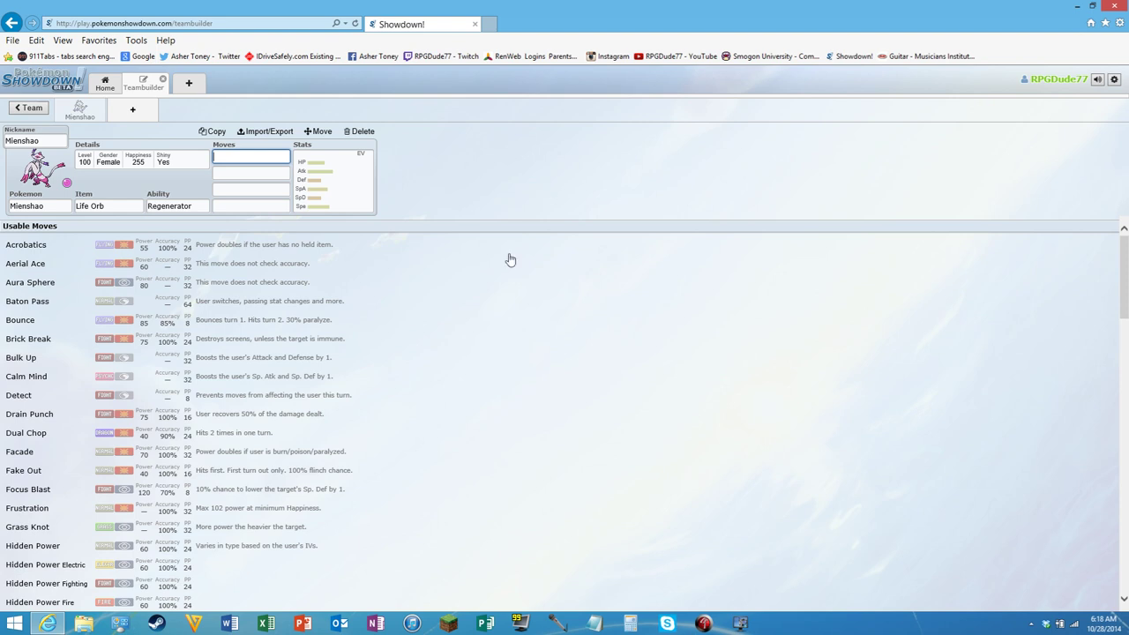
# Add Fake Out as the first move, and add Drain Punch then replace it with High Jump Kick.
pyautogui.click(422, 474)
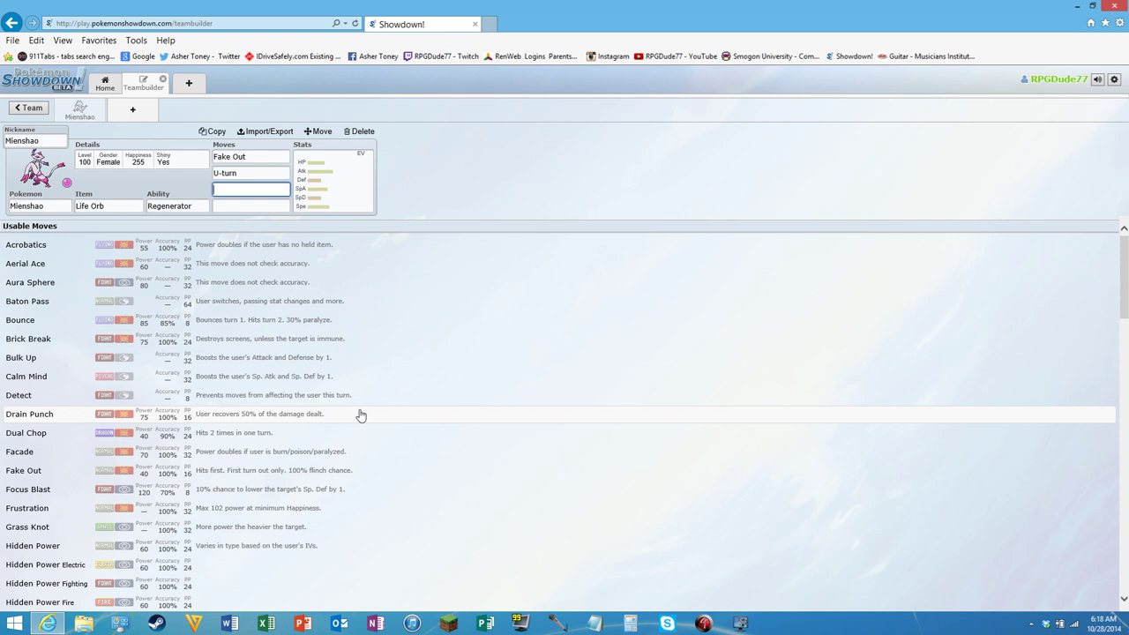
pyautogui.click(360, 415)
pyautogui.click(360, 415)
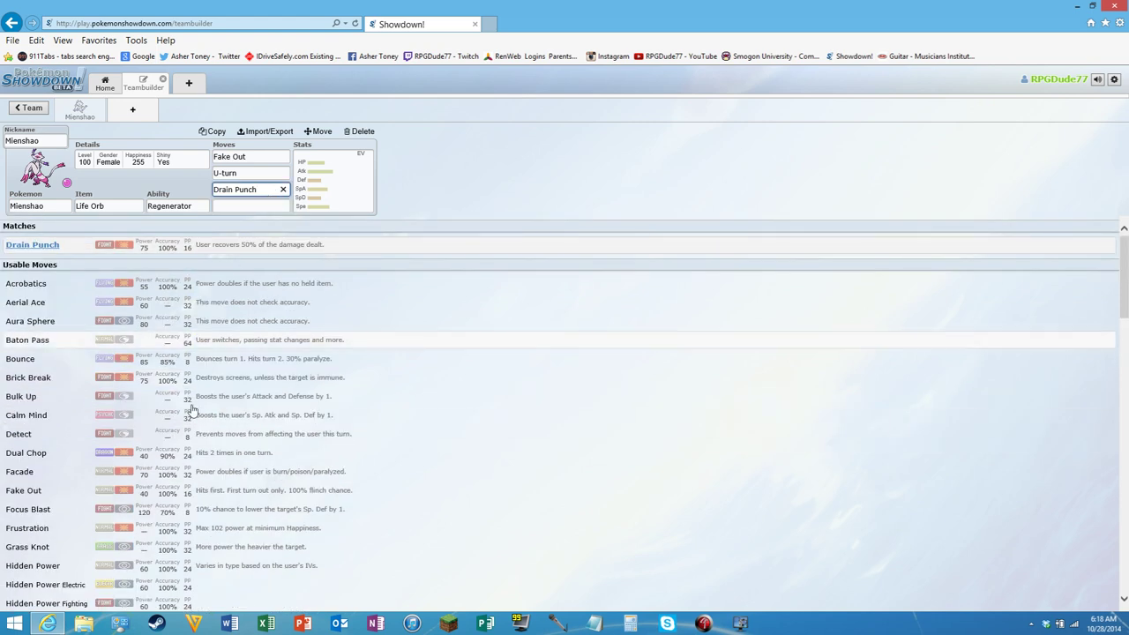
pyautogui.scroll(-3, 199, 437)
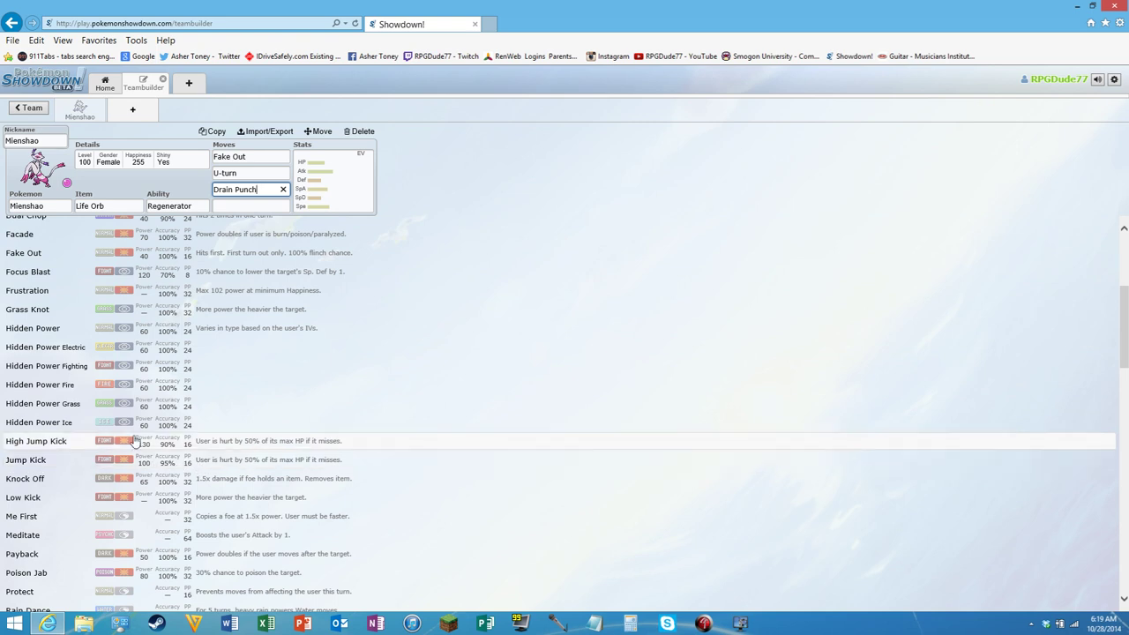
pyautogui.click(134, 441)
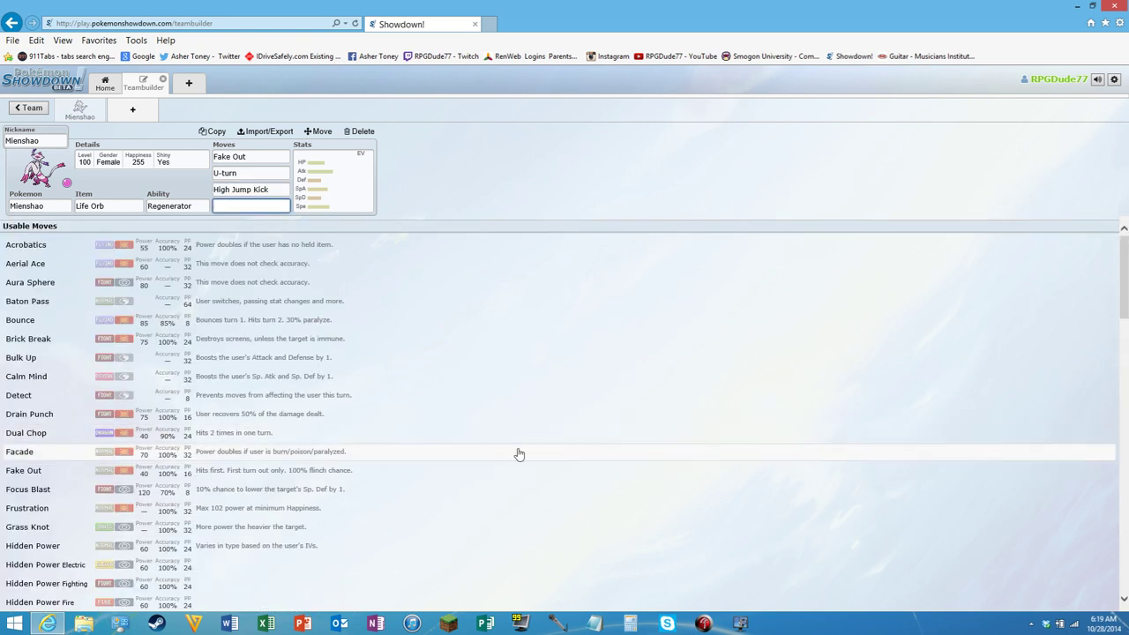
pyautogui.scroll(-3, 568, 453)
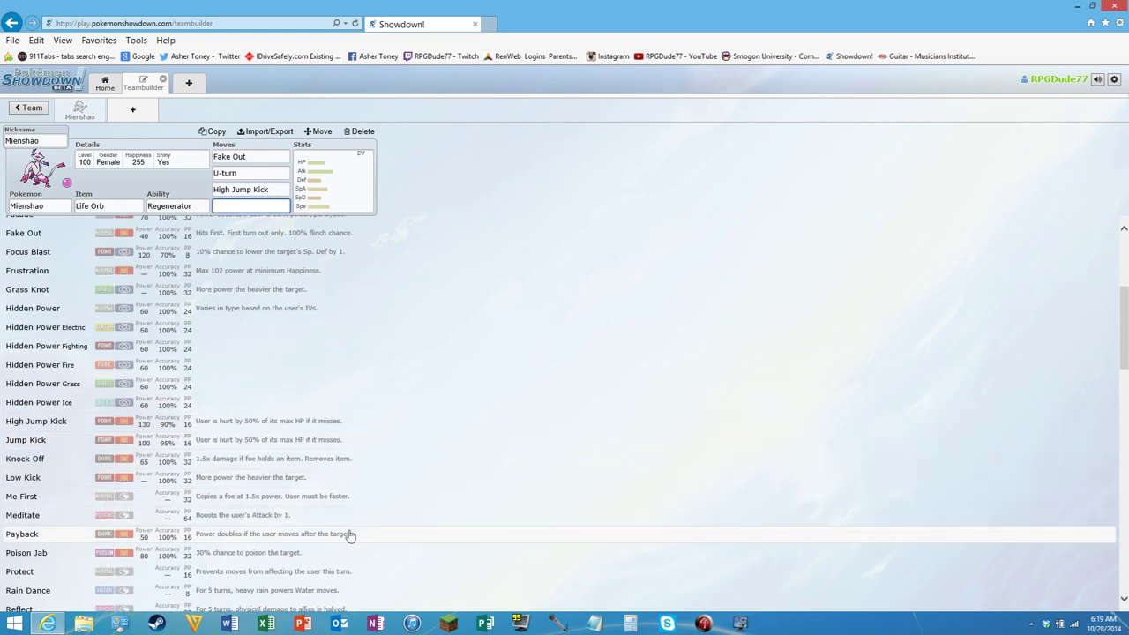
pyautogui.scroll(-1, 348, 534)
pyautogui.write('+')
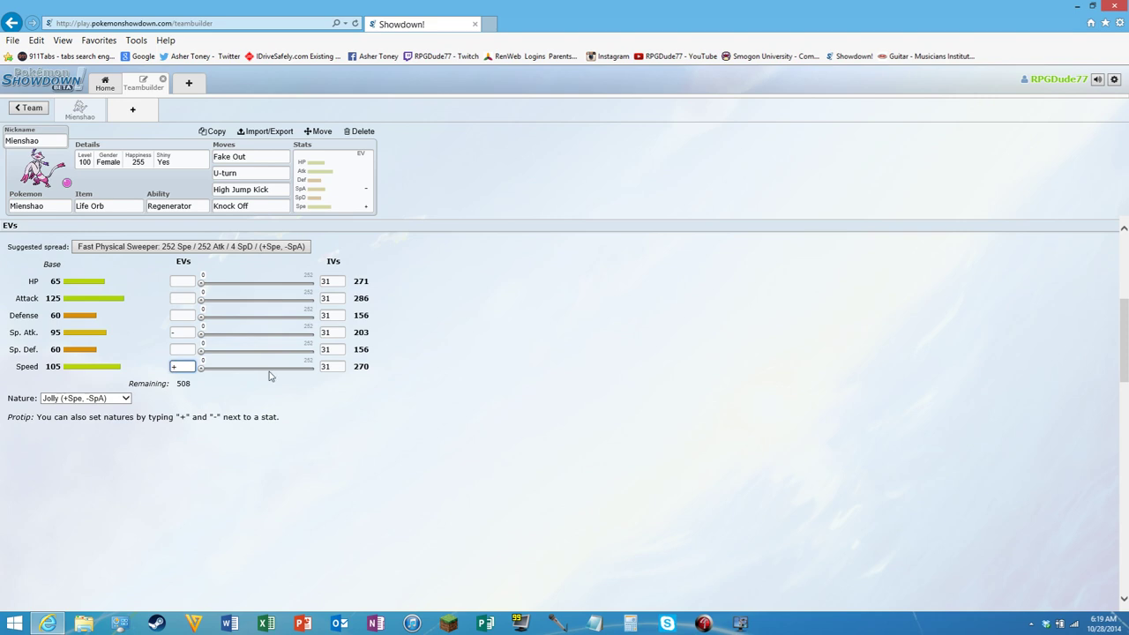
# Enter 200 Speed EVs and delete the stray character from the nickname.
pyautogui.write('200')
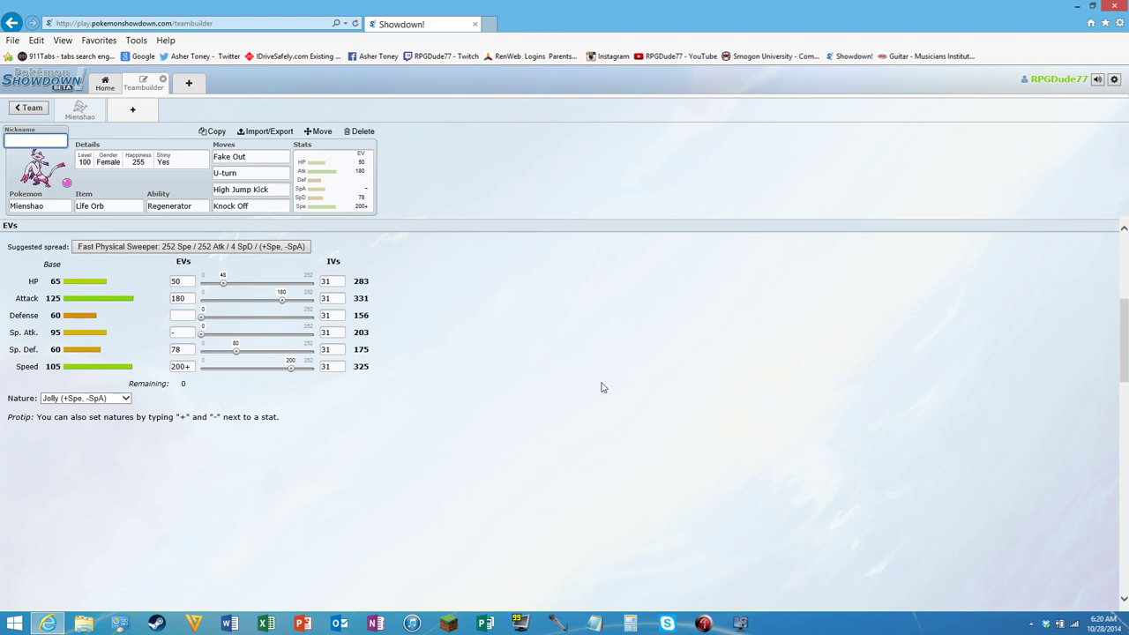
# Type 'Praying Mantis' as the nickname and step back to remove its space.
pyautogui.write('Praying Mantis')
pyautogui.press('Left')
pyautogui.press('Left')
pyautogui.press('BackSpace')
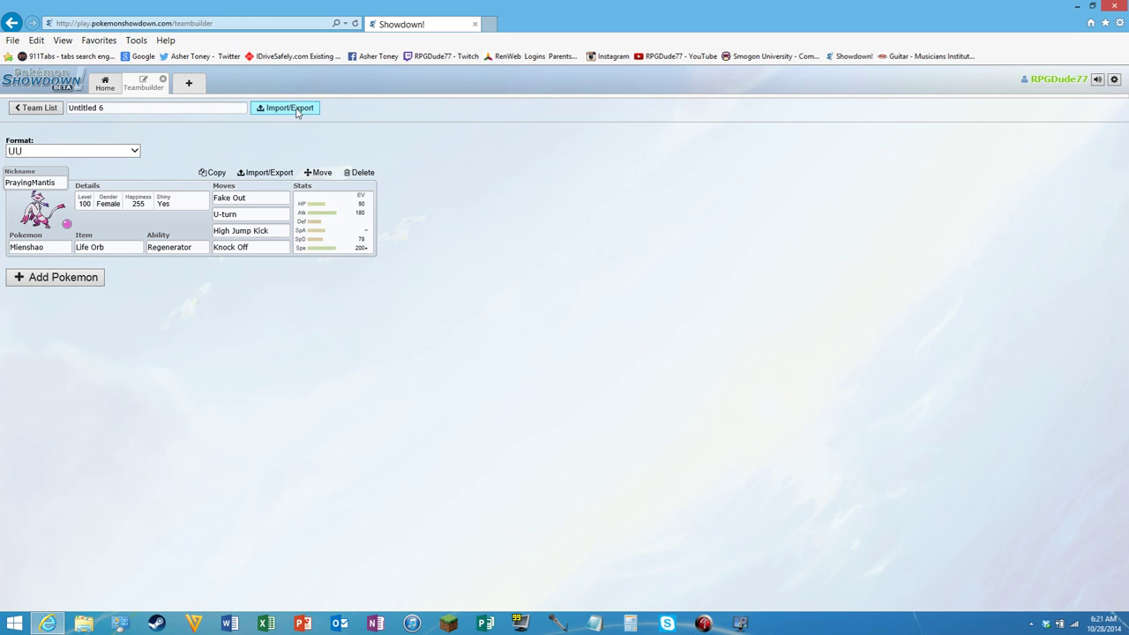
pyautogui.click(287, 108)
pyautogui.click(349, 109)
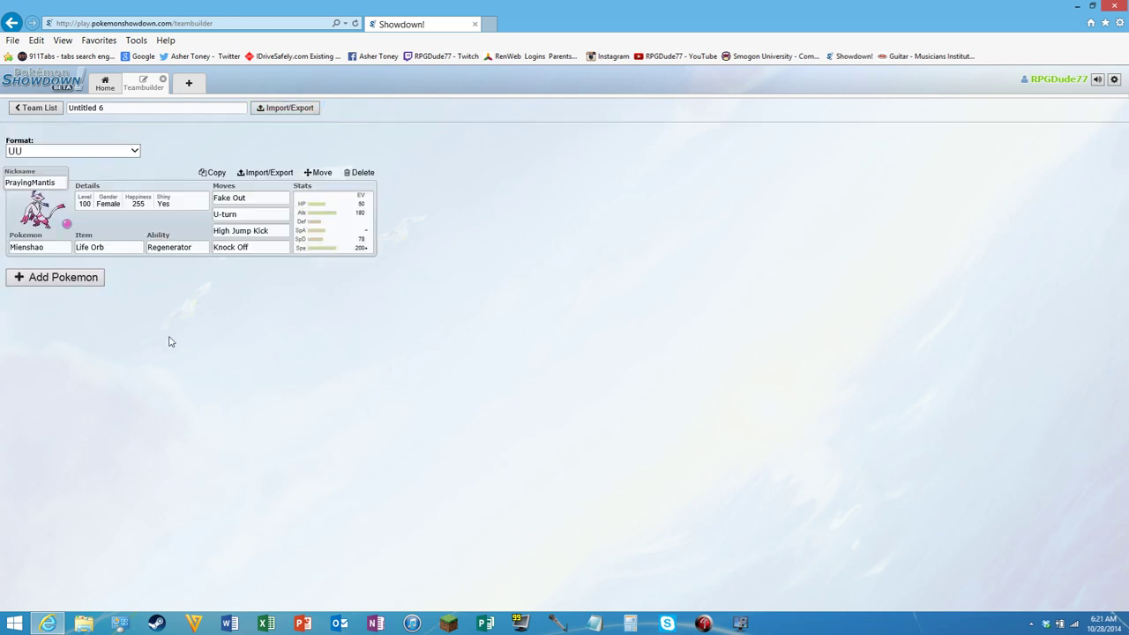